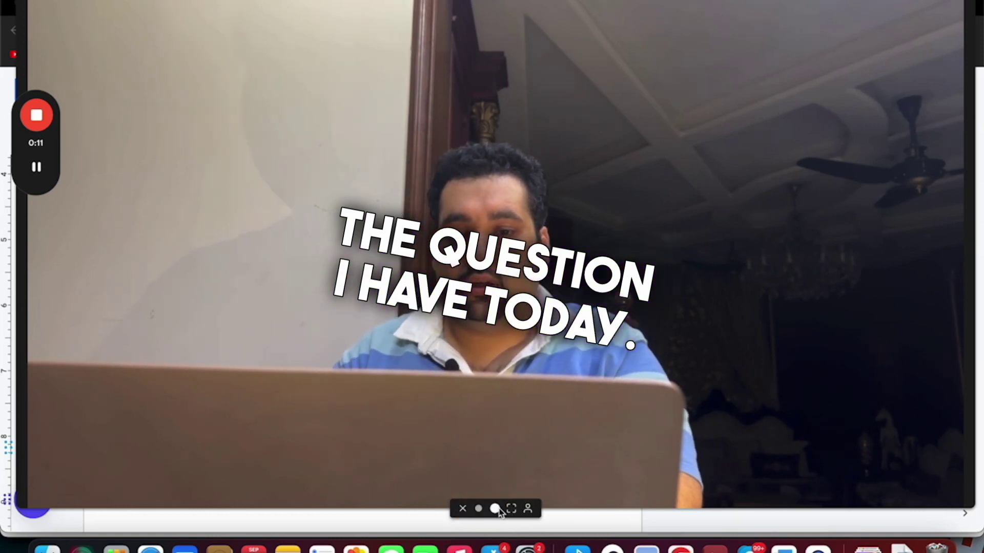
Step: Bring the document into focus and place the cursor on the empty line below question 2
left_click(497, 510)
left_click_drag(533, 393, 872, 363)
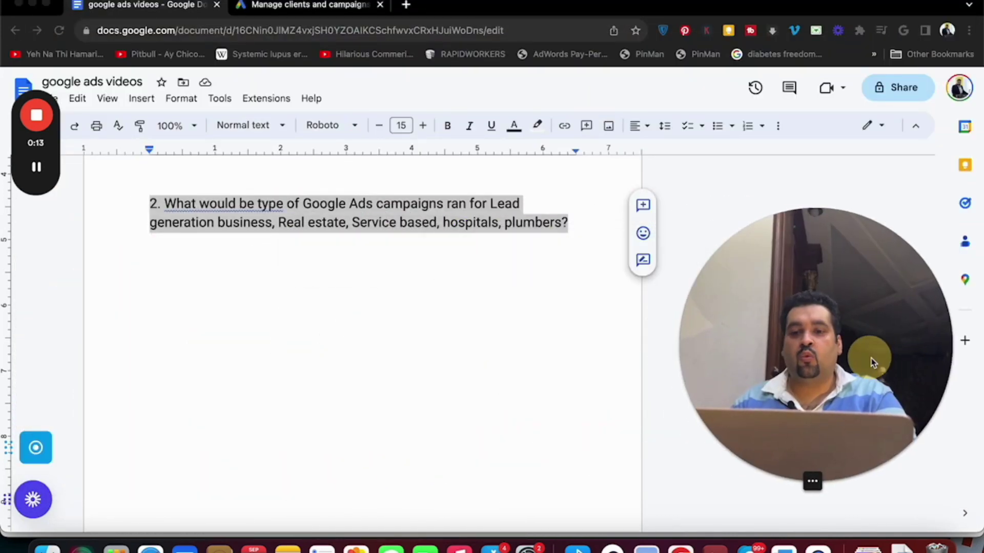
left_click(225, 243)
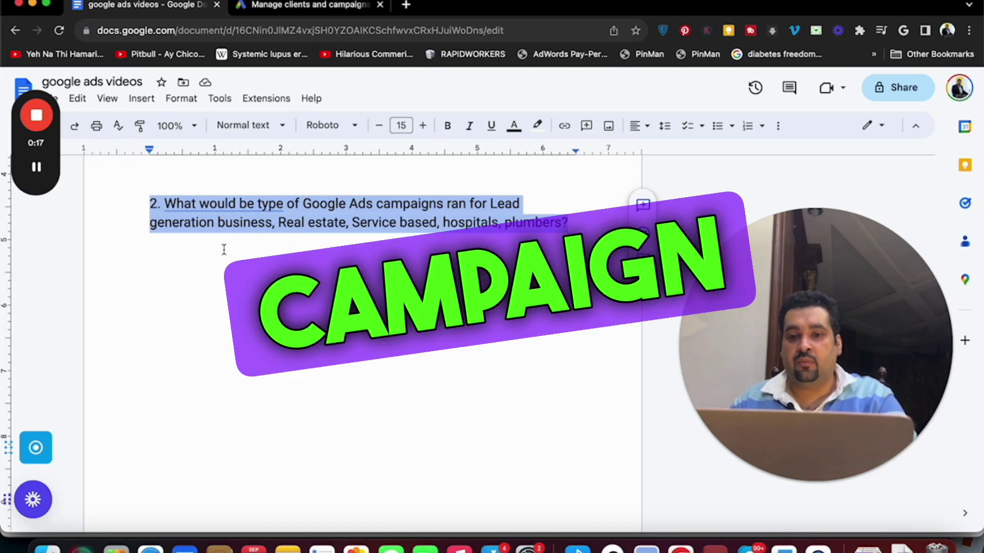
left_click(224, 250)
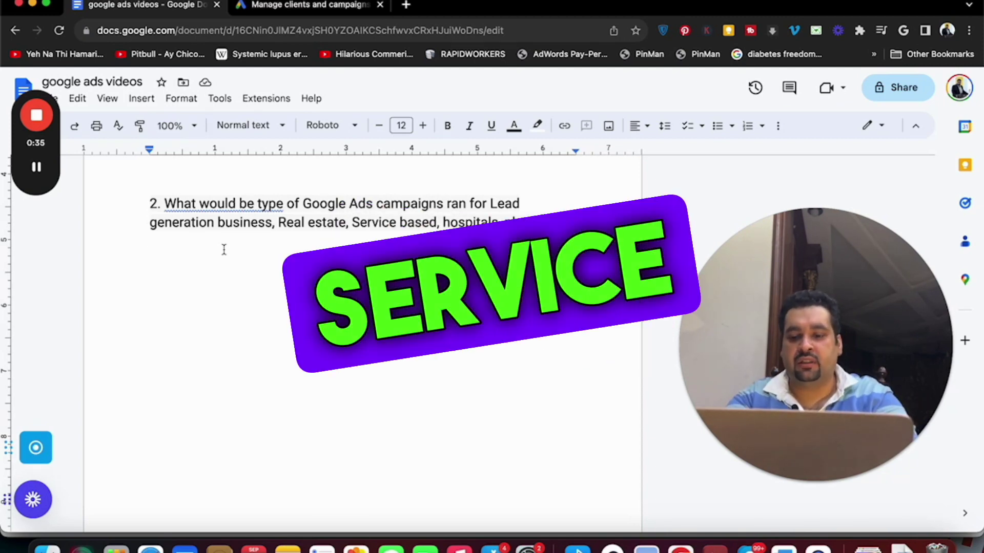
Step: Type 'Service based.', 'Plumber', 'Doctors', 'Engineers.', 'Real estate.' and 'Hospitals.' on separate lines
type("servic")
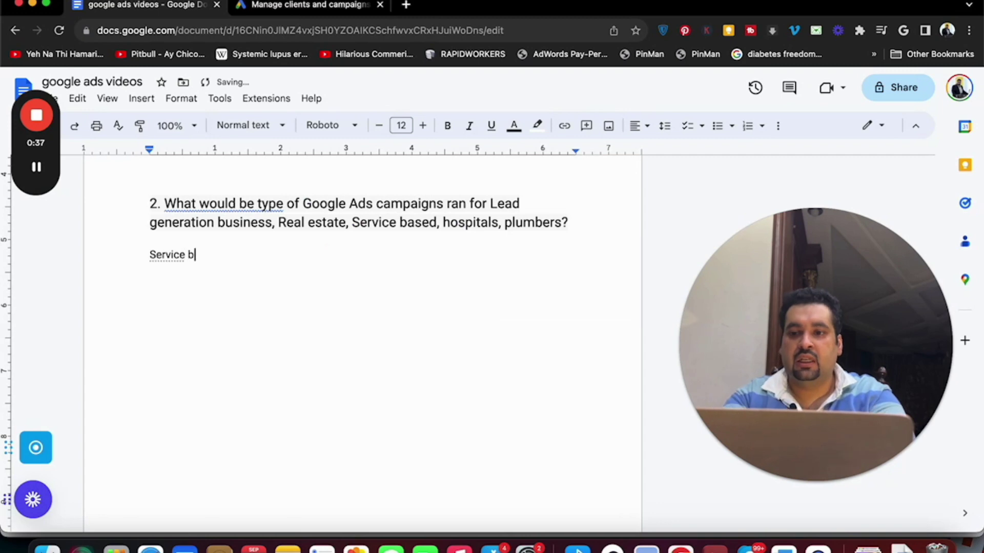
type("e based.")
key("Return")
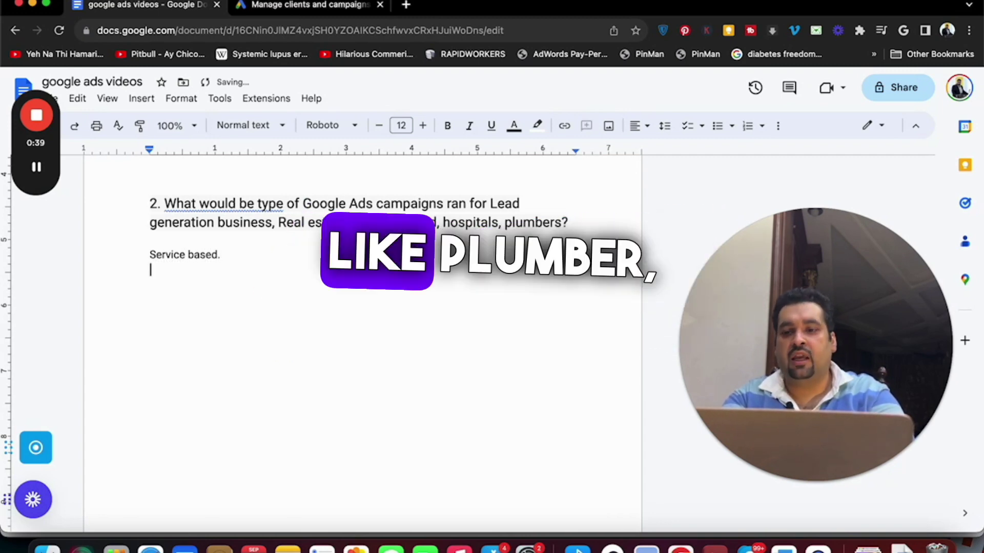
type("Plumber")
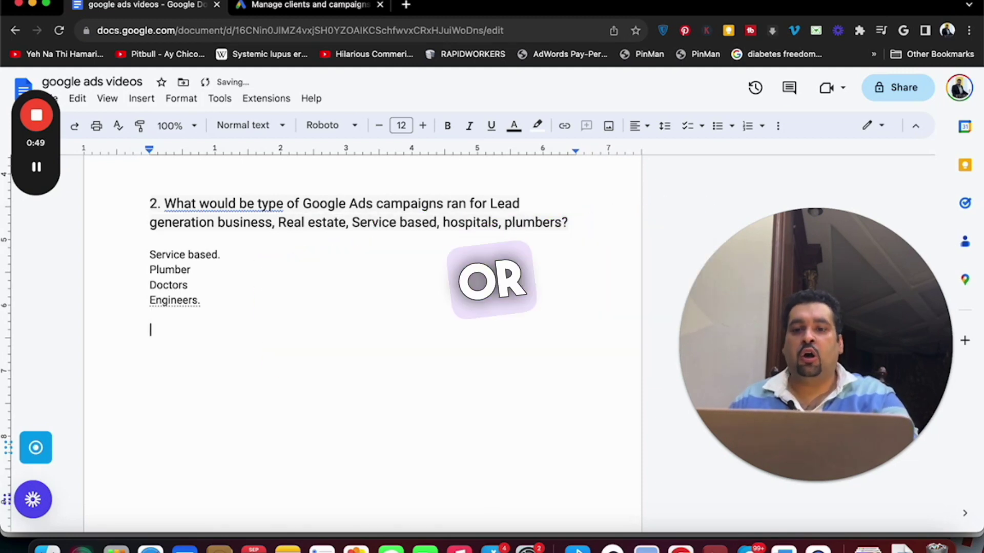
type("eal est")
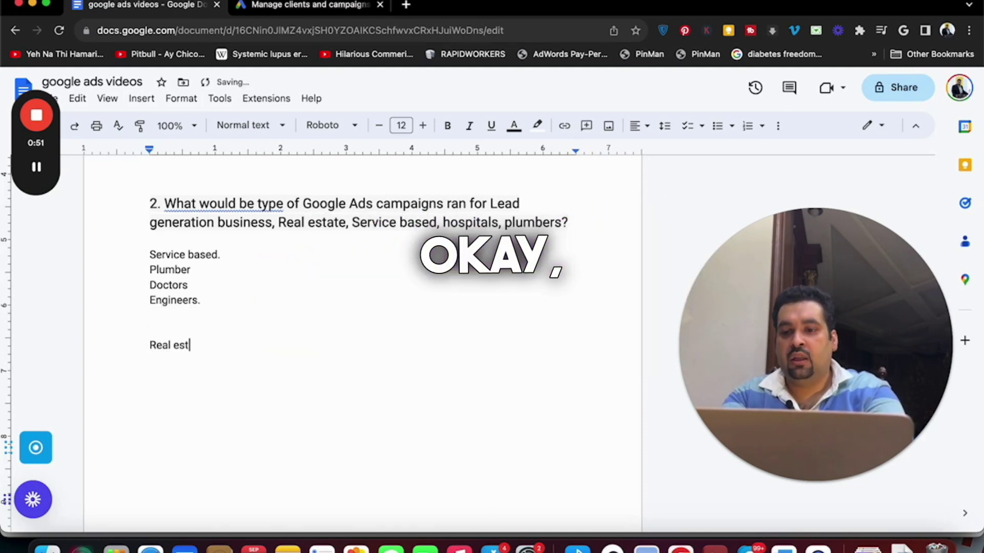
type("ate.")
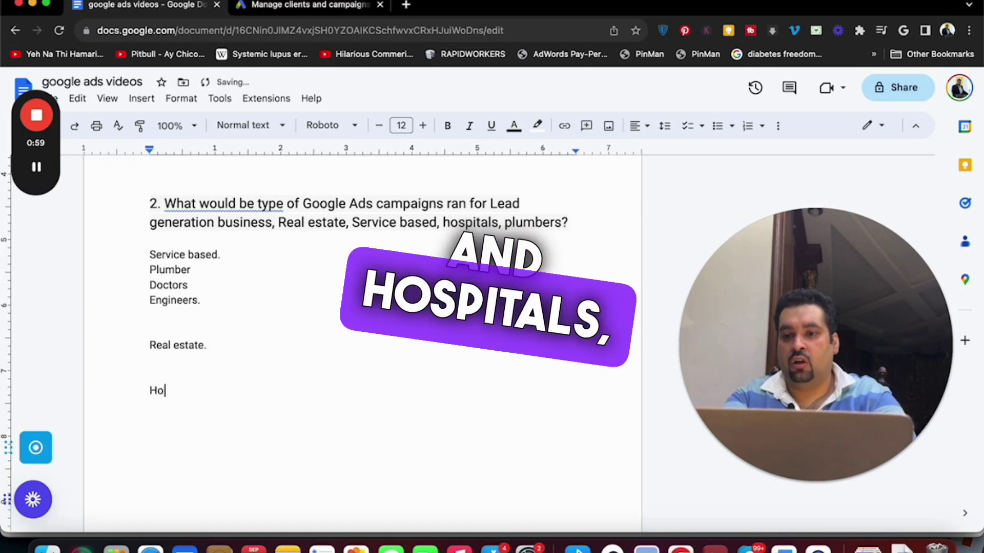
type("s.")
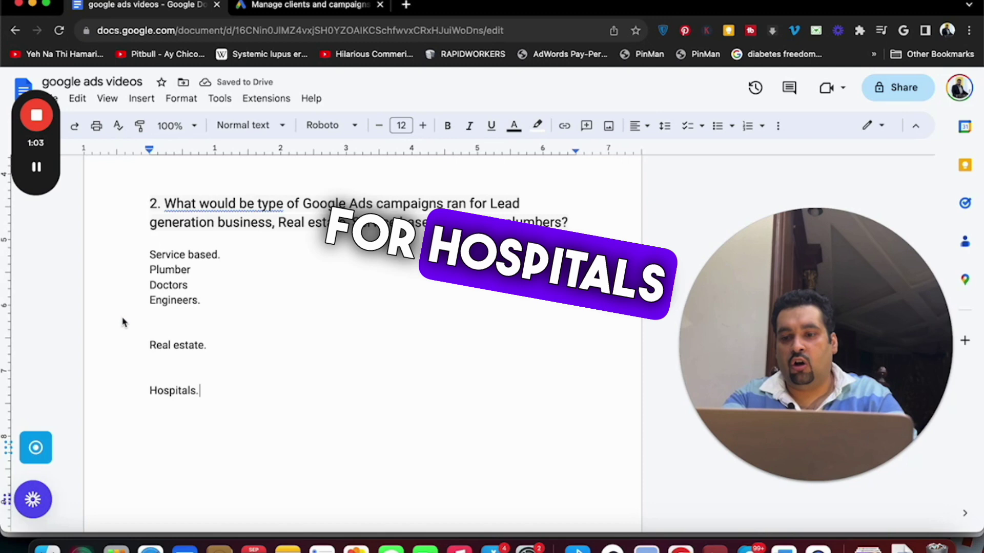
Step: Move 'Hospitals.' up beneath 'Engineers.', joined by a '+' line
left_click(133, 398)
left_click_drag(149, 391, 218, 391)
key("super+c")
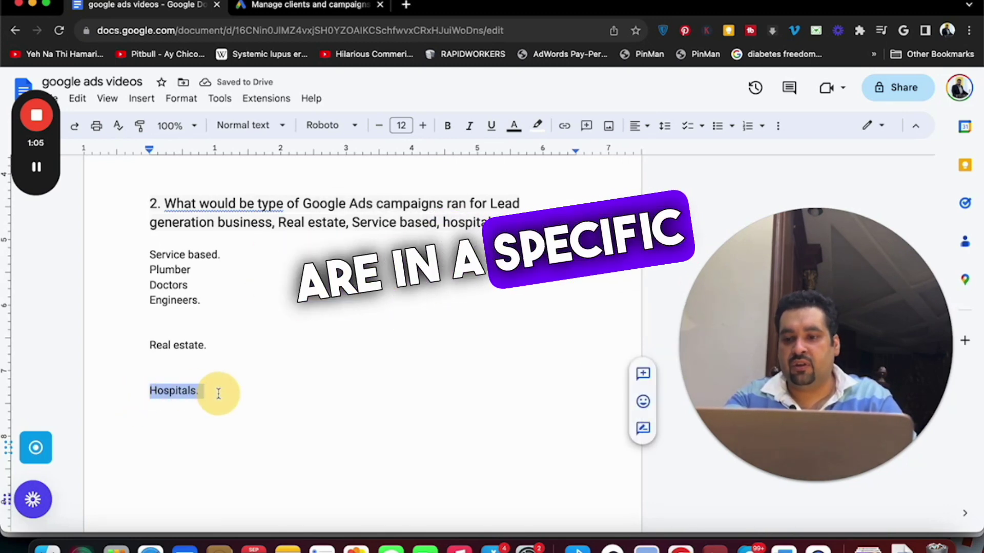
key("BackSpace")
left_click(237, 308)
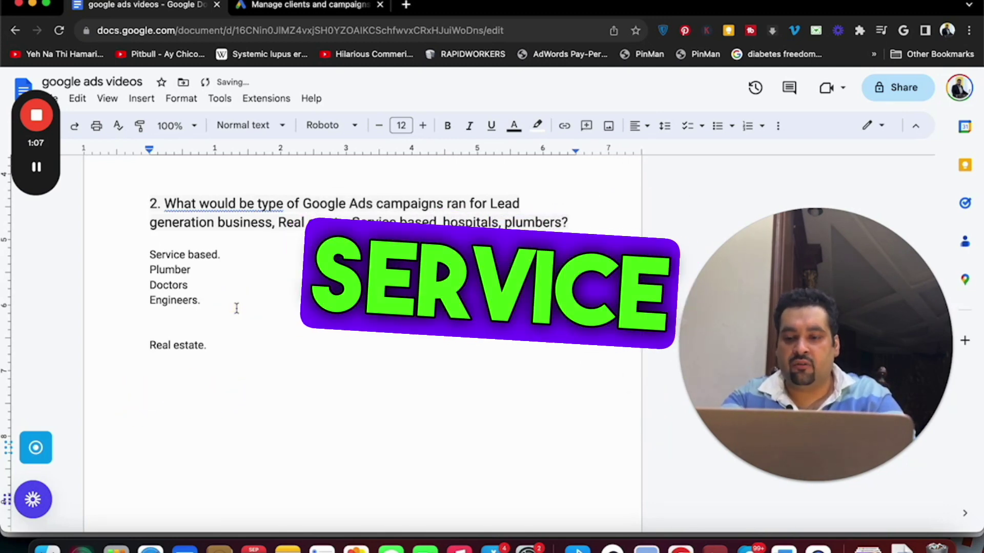
key("Return")
key("Return")
type("+")
key("Return")
key("super+v")
Step: Add the recommendation: local search ads shown on Google Maps and Google business profiles
key("Return")
key("Return")
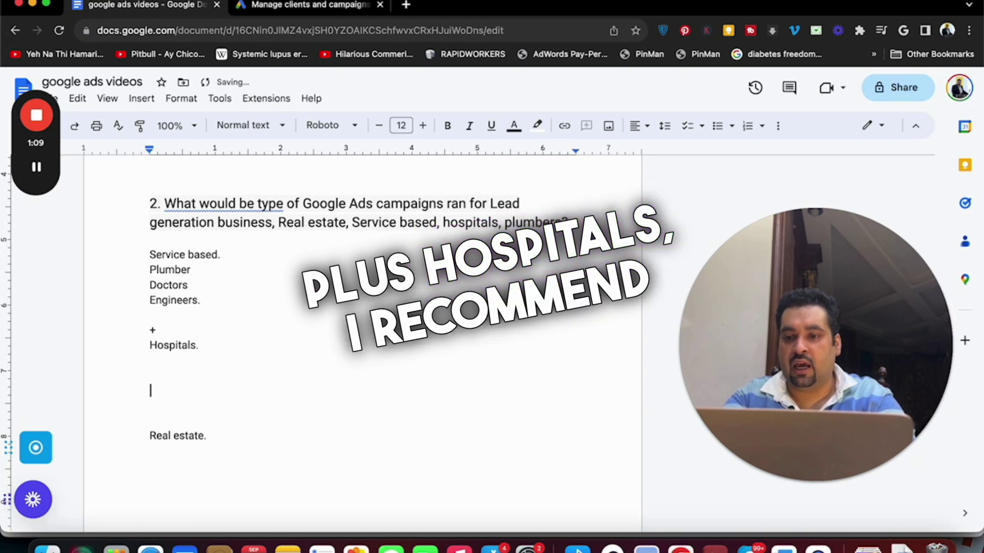
type("I recommend to create lo")
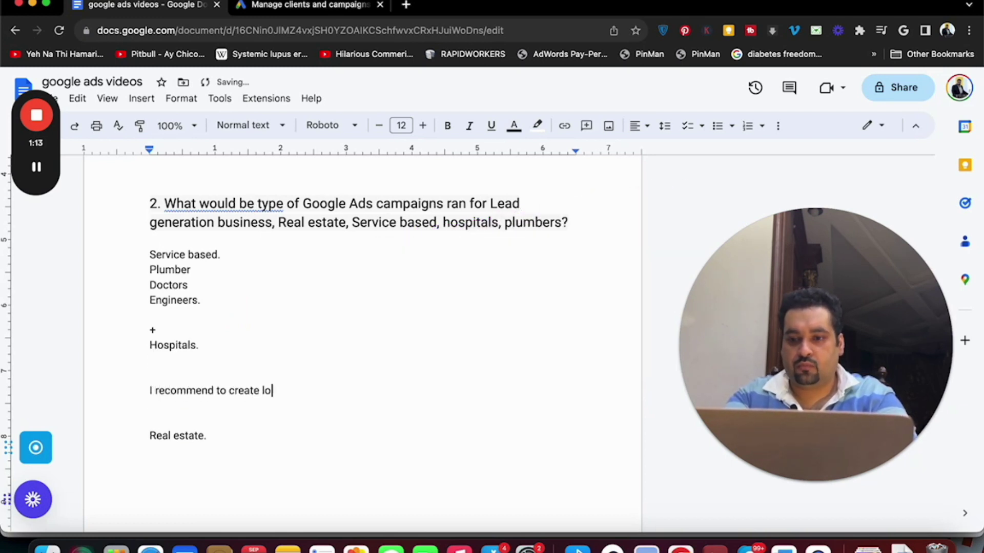
type("cal search ads.")
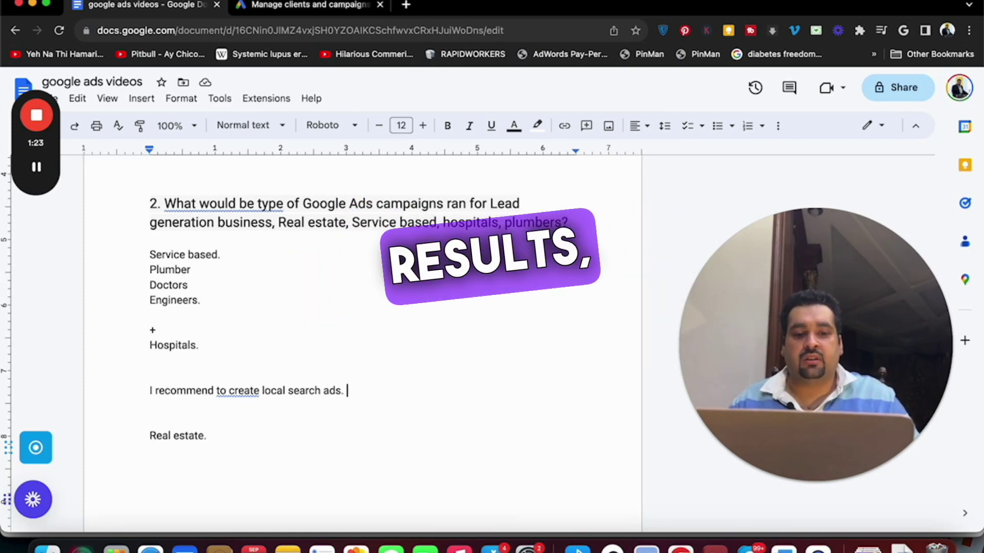
type("Go")
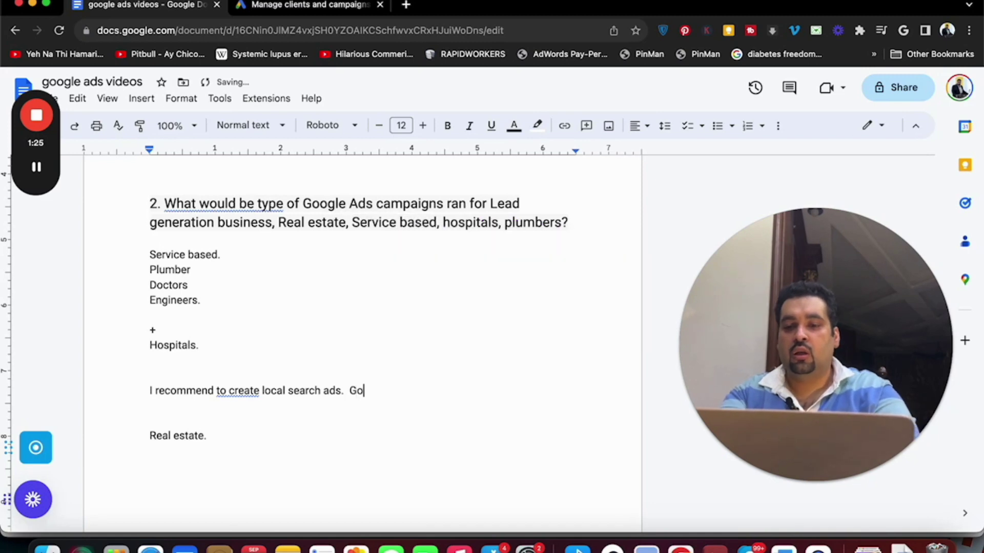
type("ogle maps")
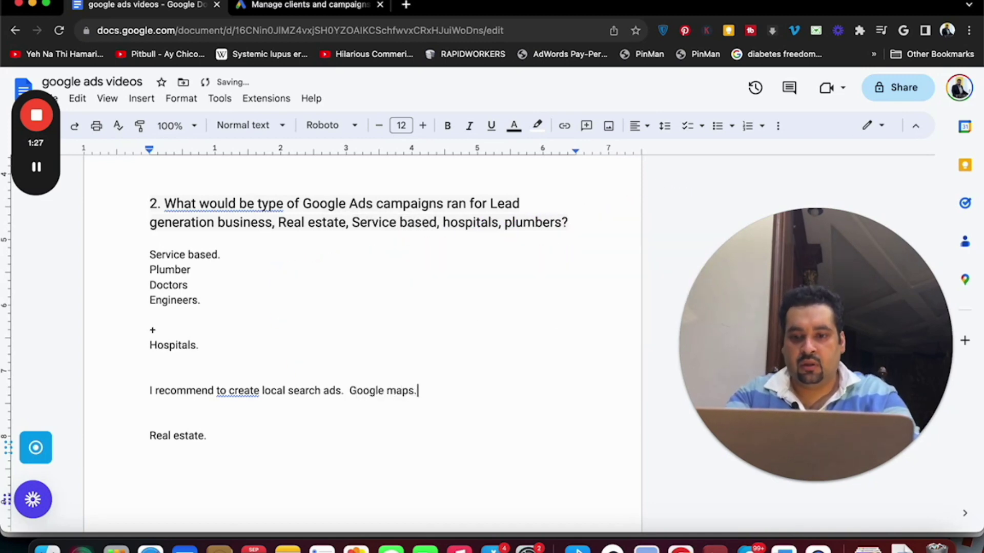
type(". And they a")
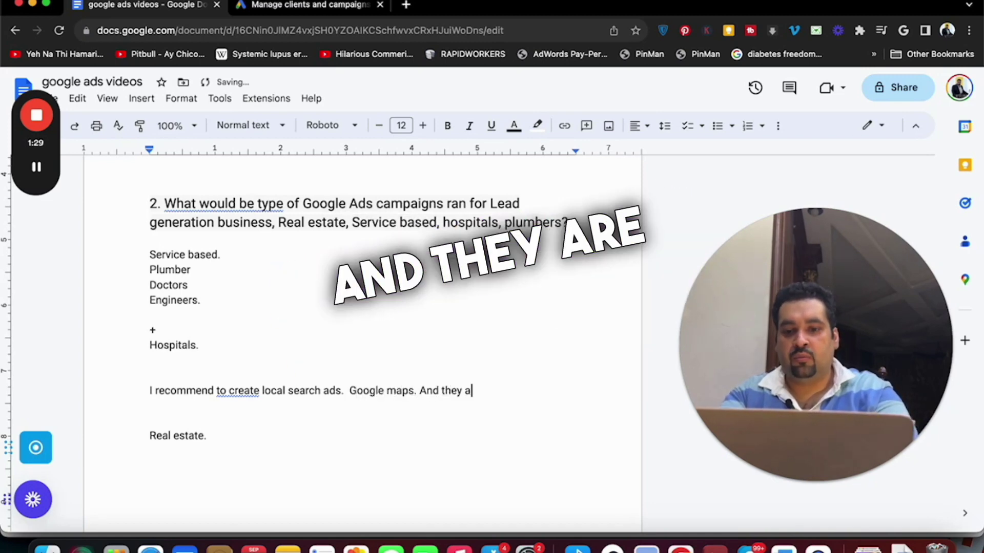
type("re being")
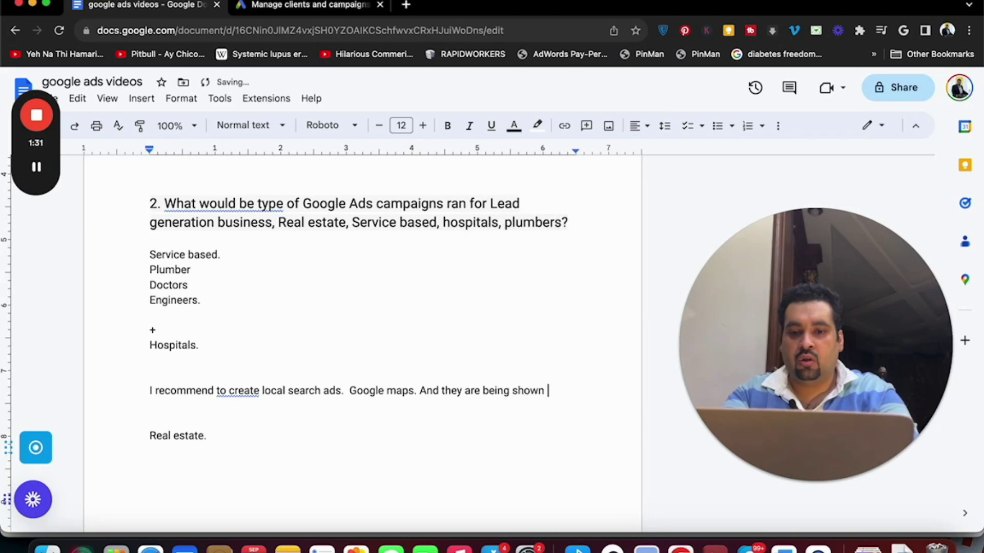
type(" show")
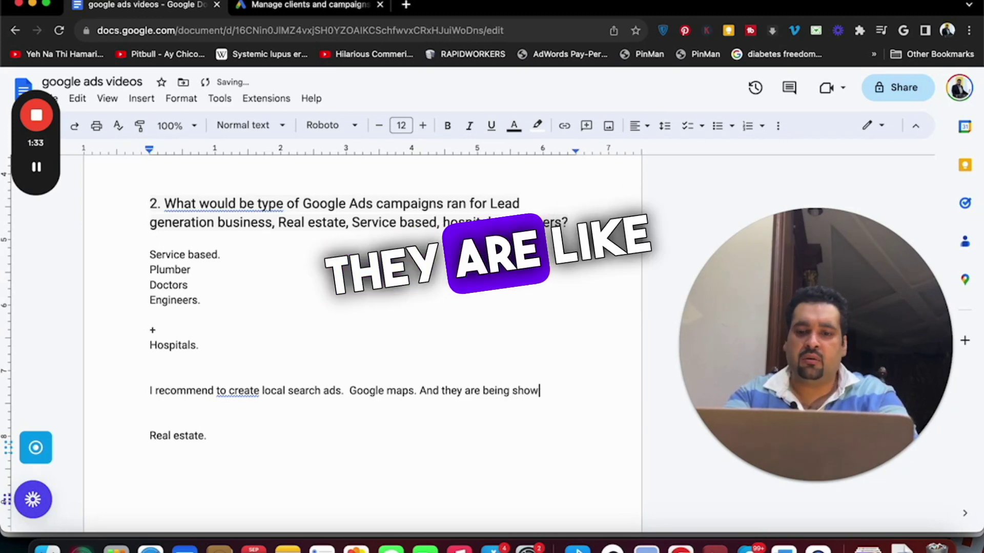
type("n o")
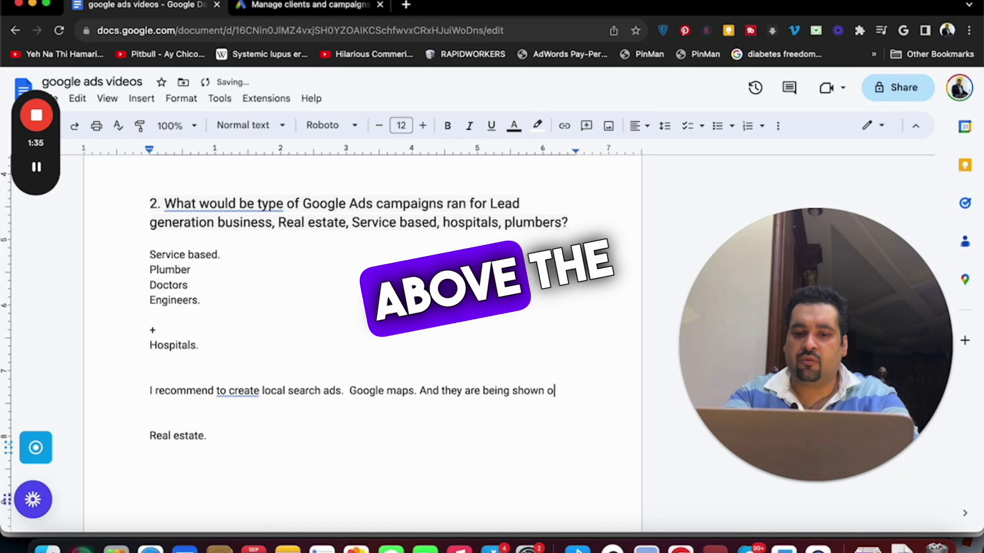
type("n google business profiles.")
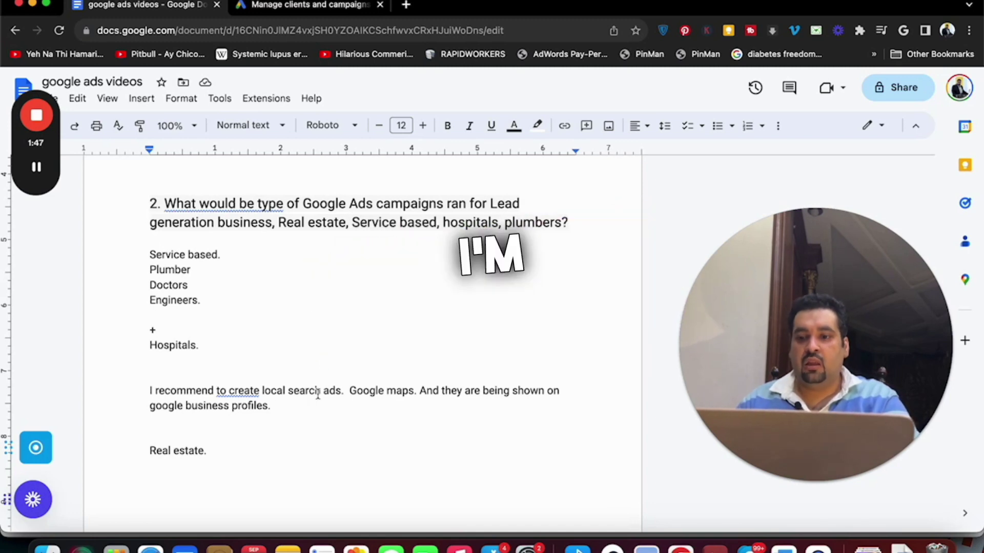
Step: Under 'Real estate.', number 'Local search ads.' and 'Re-targeting + lead based campaign.', then switch to Google Ads
left_click(248, 465)
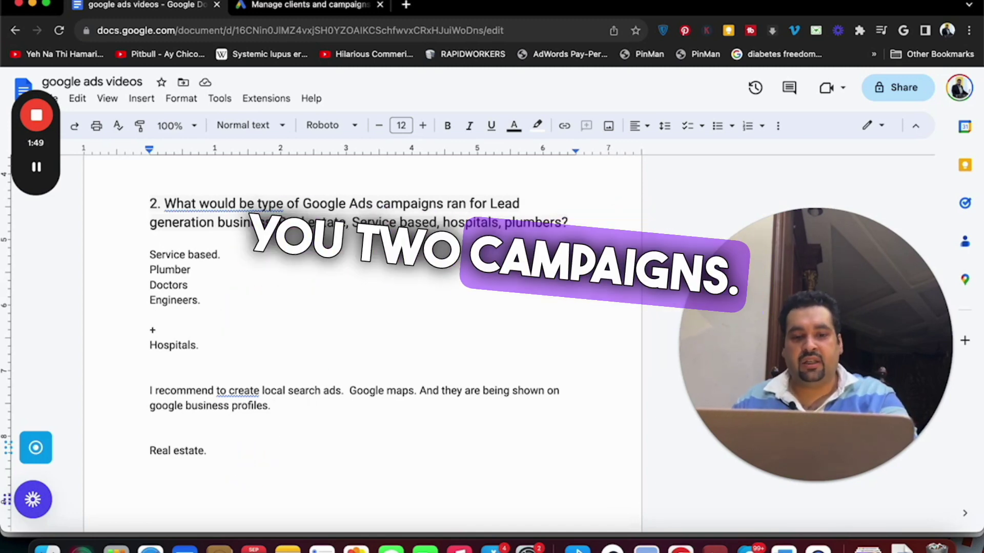
key("Return")
key("Return")
key("Return")
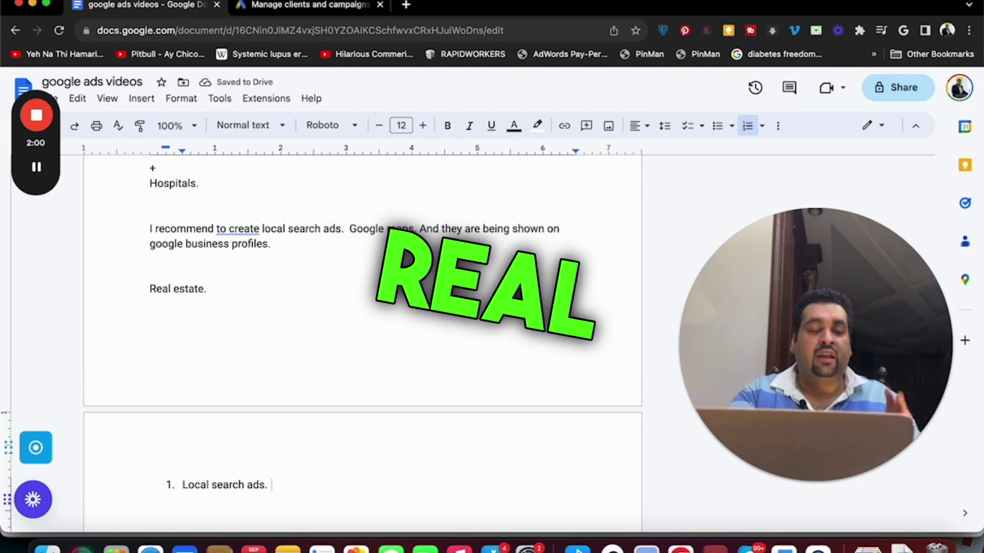
key("Return")
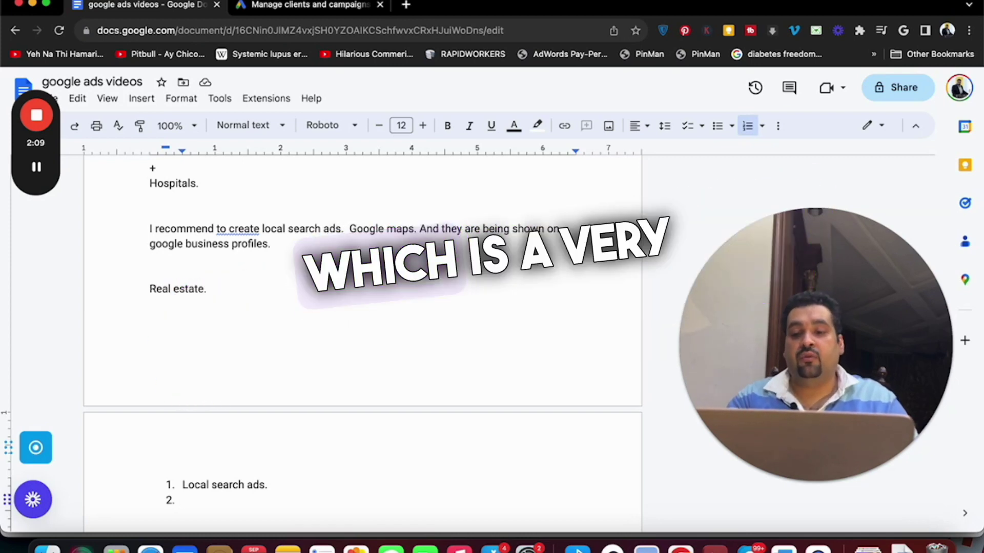
type("tr")
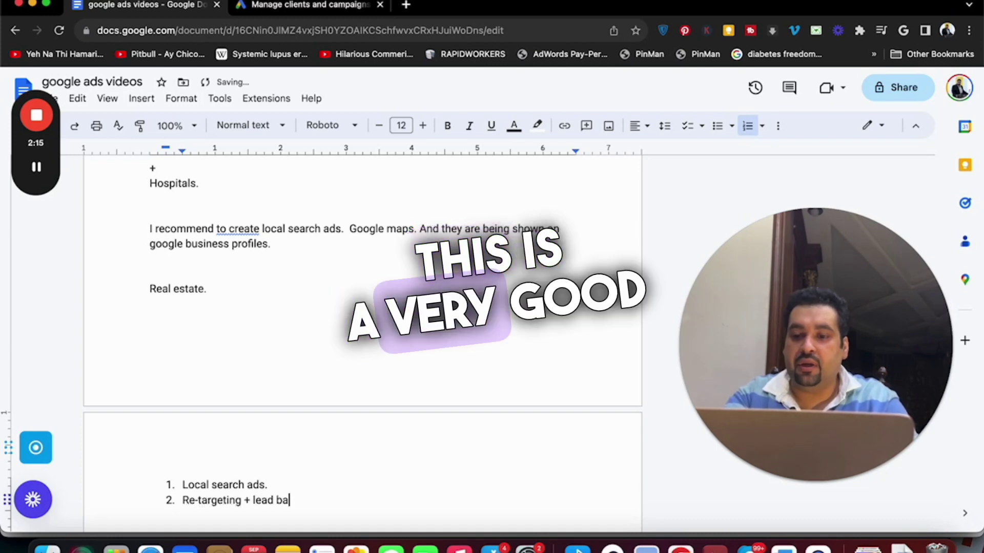
type("paign.")
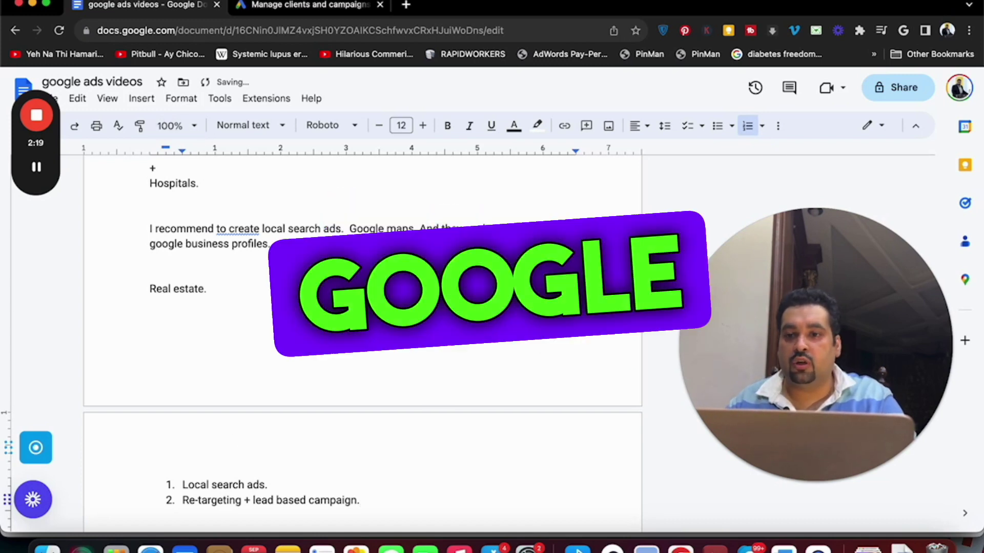
left_click(267, 6)
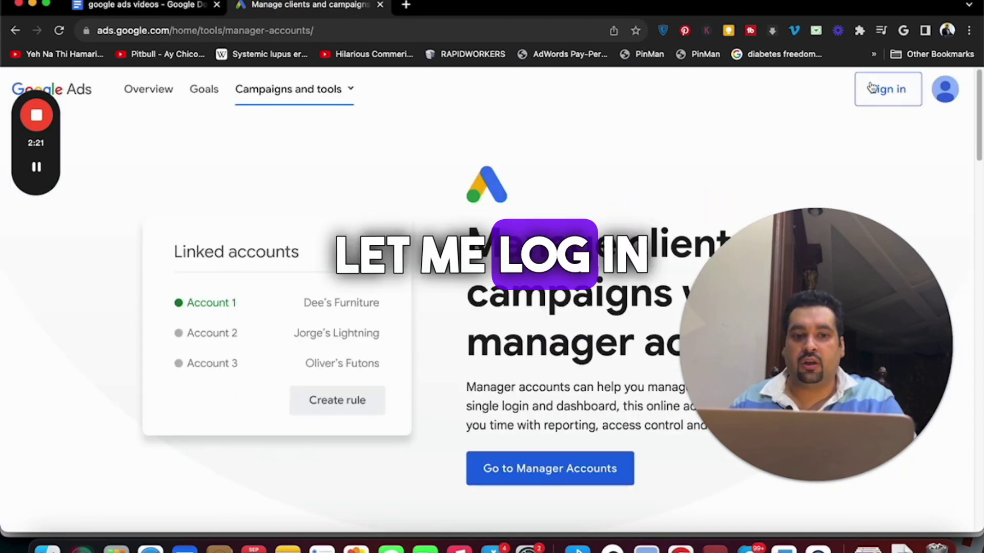
Step: Sign in, choose an account for a new campaign, review the Leads and no-guidance objectives, then return to the doc
left_click(888, 89)
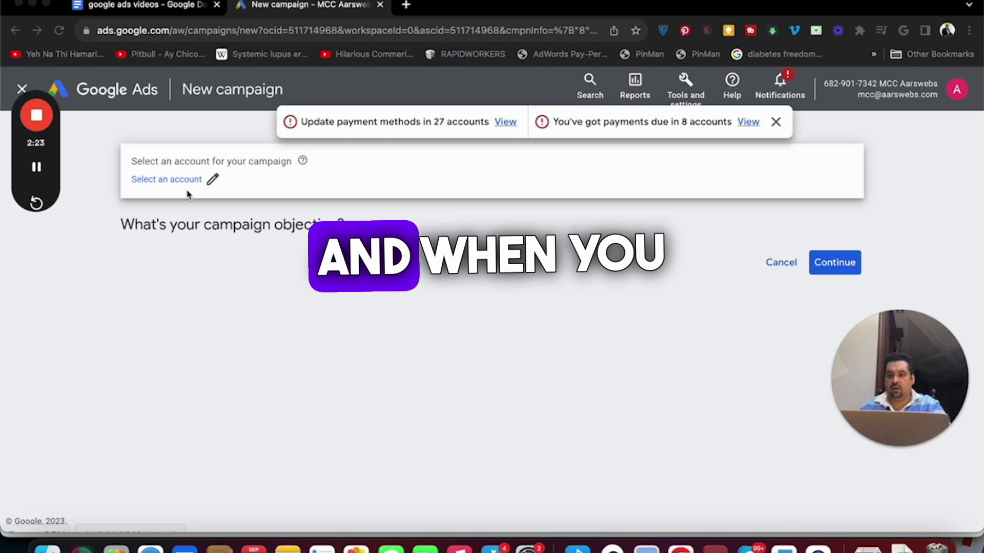
left_click(167, 182)
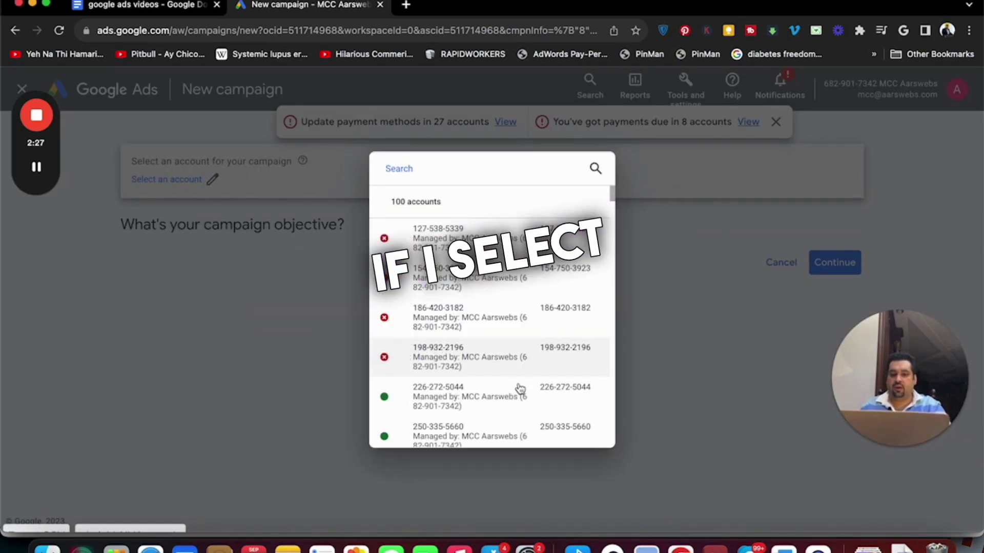
left_click(517, 394)
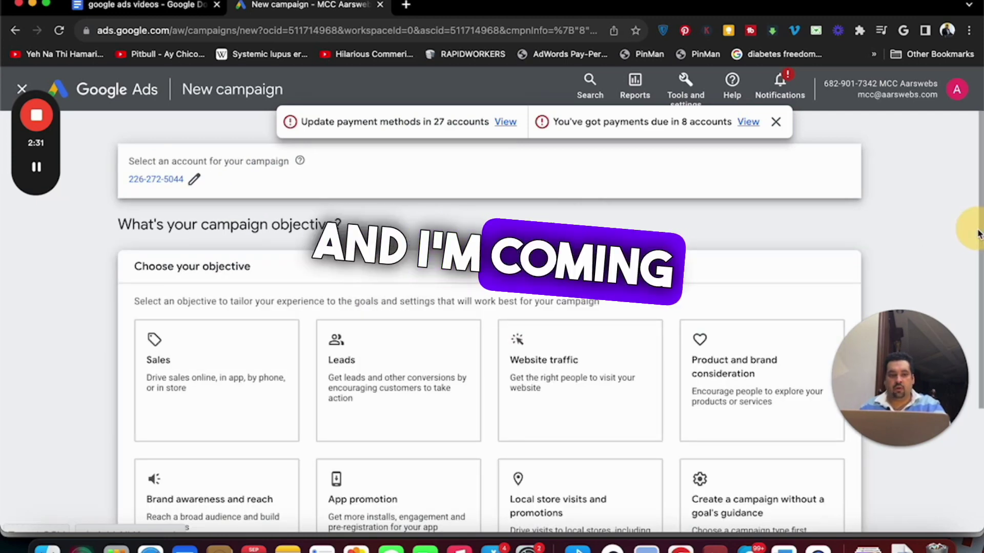
scroll(969, 259, "down", 5)
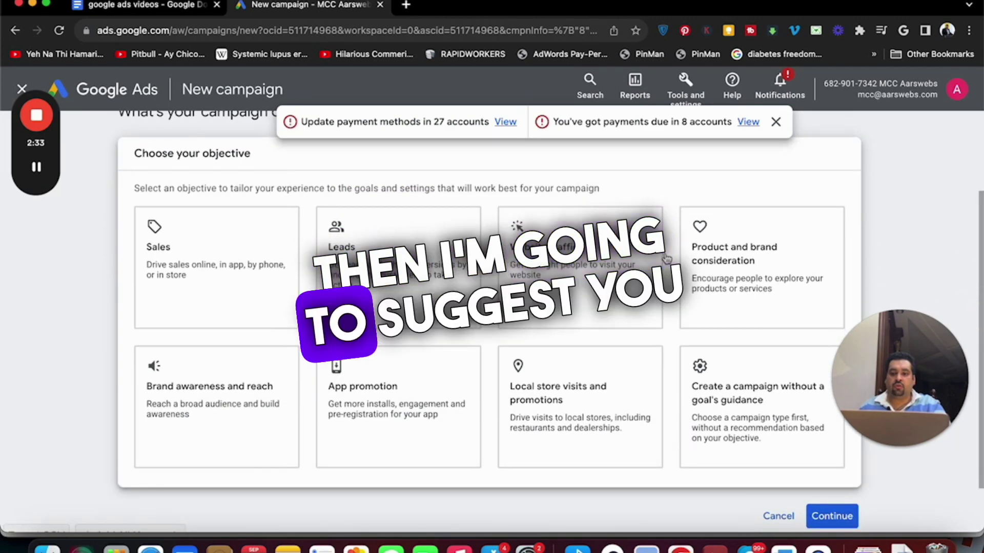
left_click(386, 283)
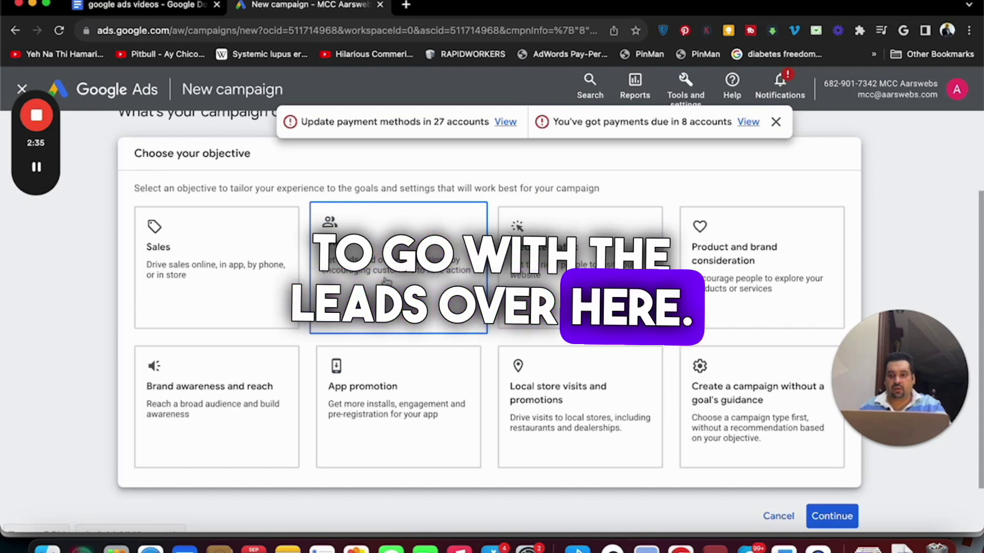
left_click(806, 441)
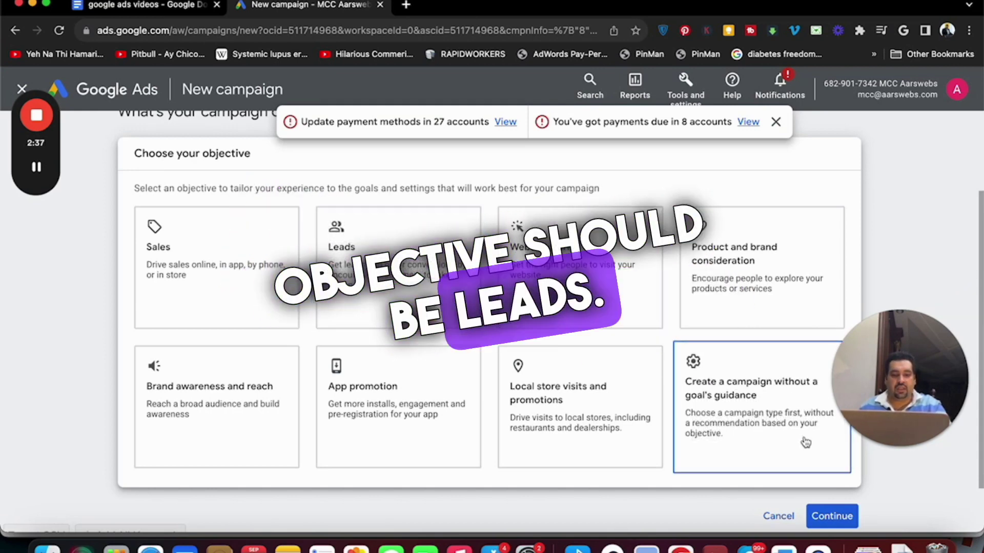
left_click(808, 372)
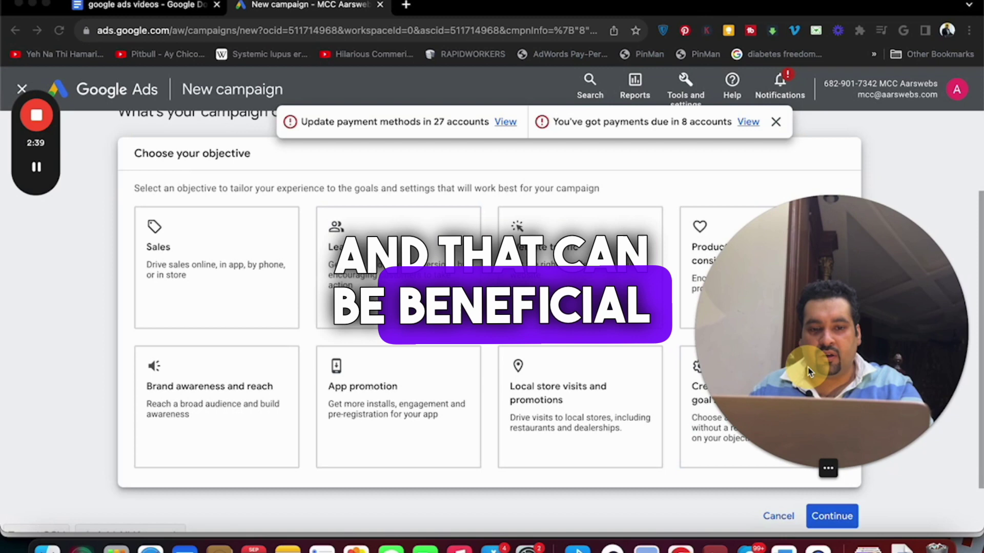
left_click(161, 11)
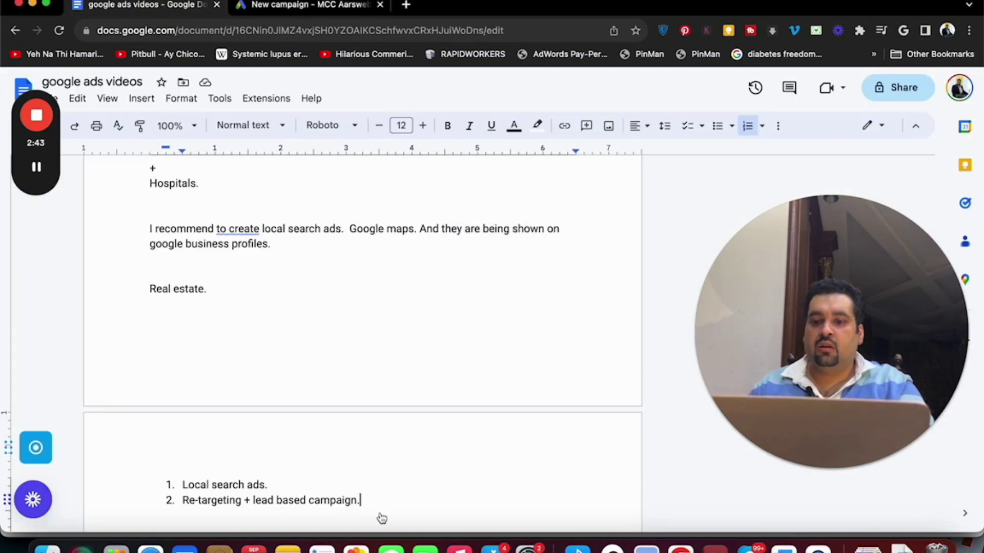
Step: Split item 2 into 'Re-targeting' and 'lead based campaign', dropping the '+', then return to Google Ads
left_click(241, 499)
key("Return")
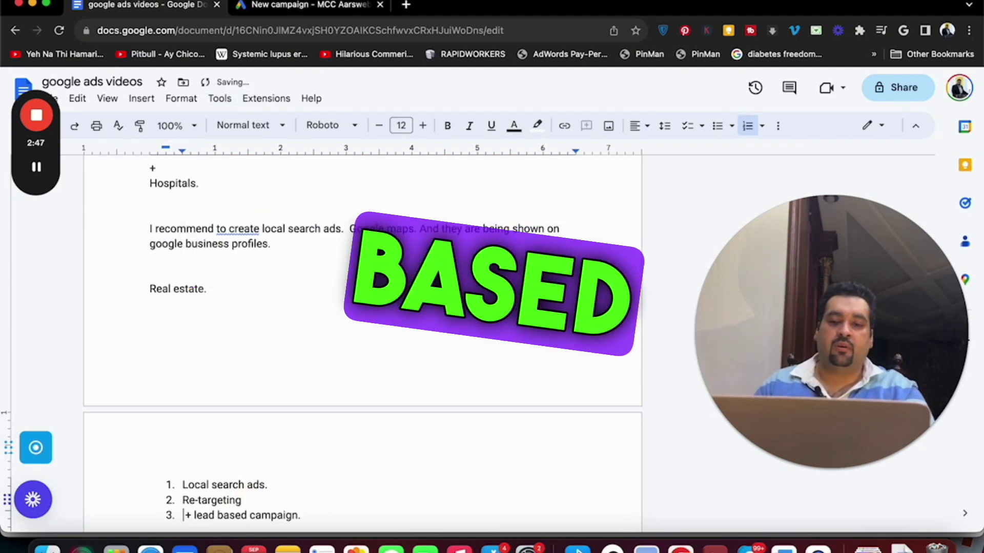
key("Right")
key("Delete")
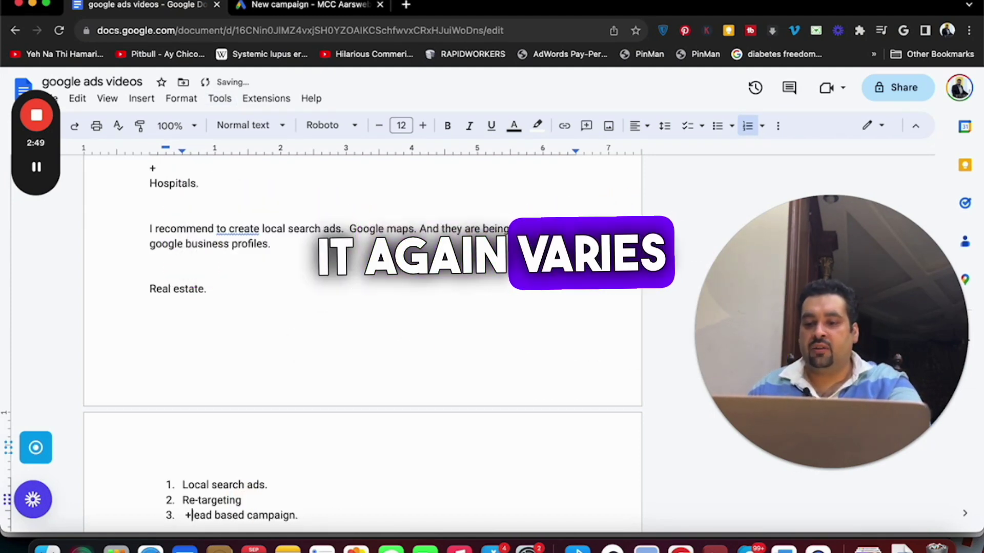
key("BackSpace")
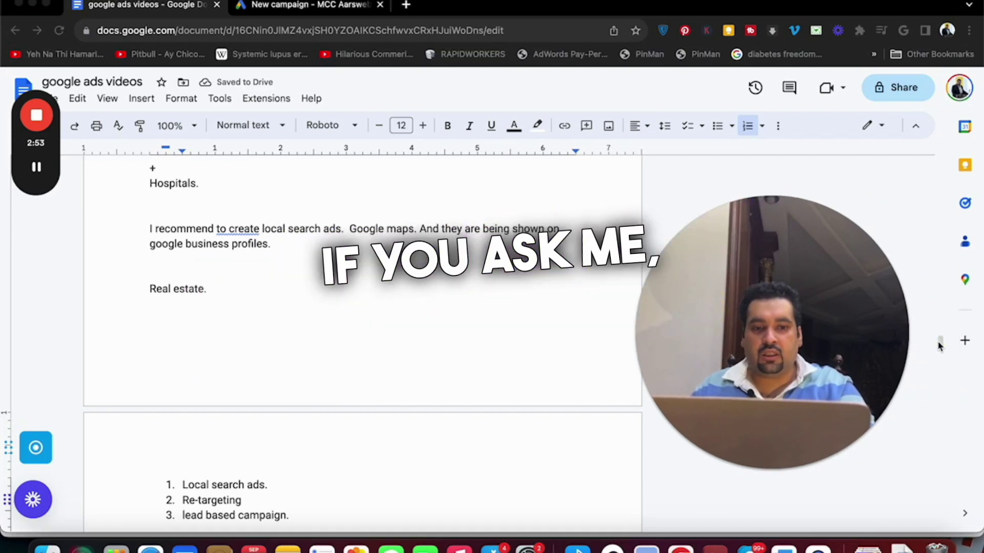
scroll(939, 347, "up", 3)
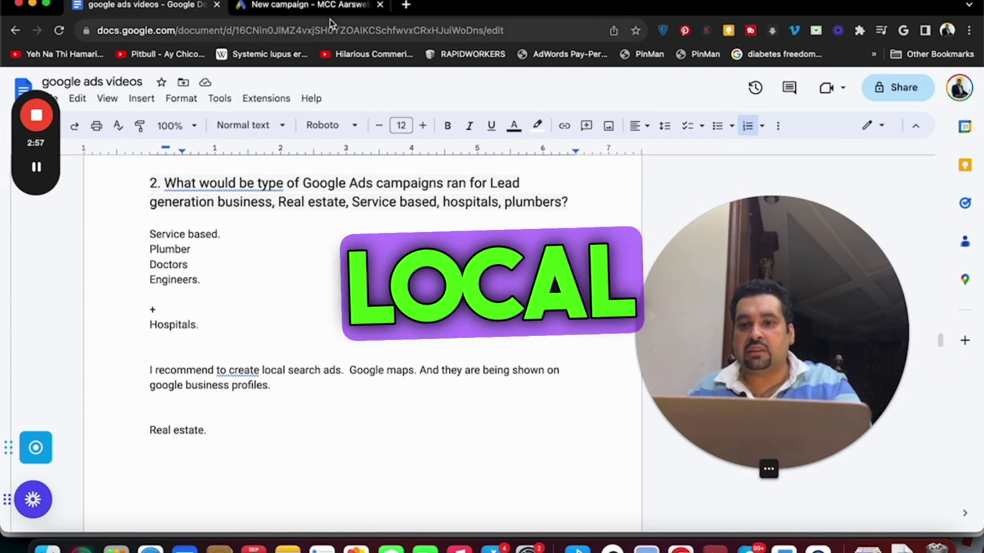
left_click(332, 6)
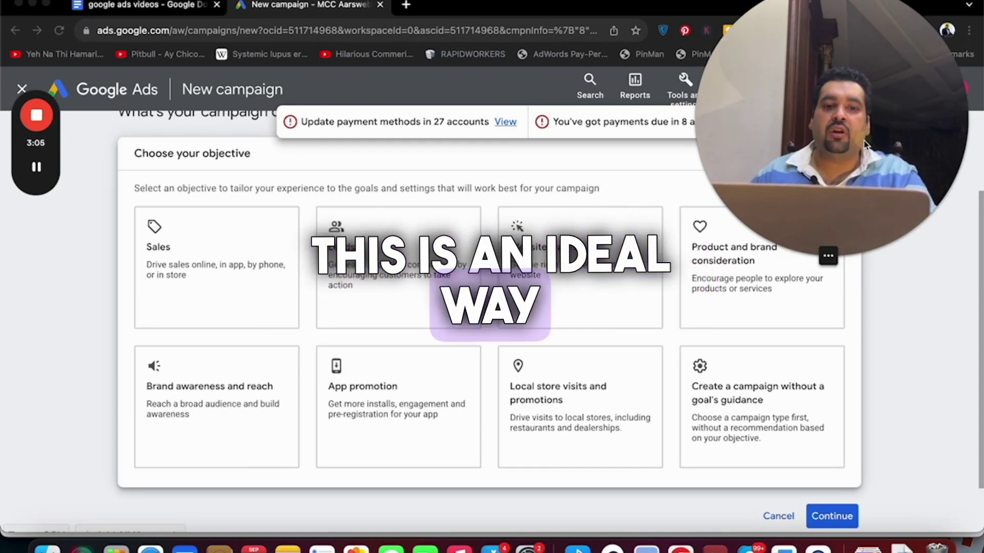
Step: Scroll the new campaign page to view all eight objectives, down to Local store visits and promotions
left_click_drag(864, 145, 880, 204)
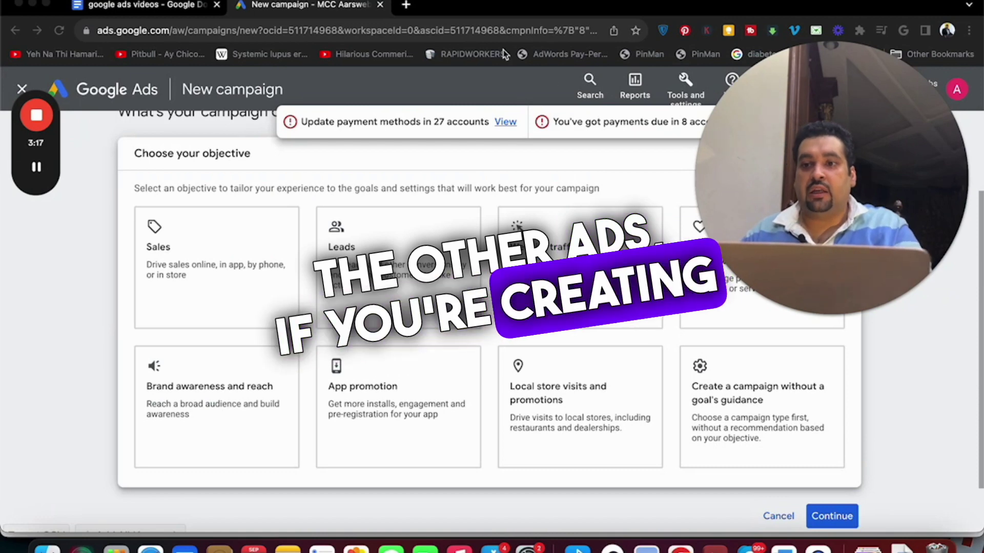
left_click(148, 5)
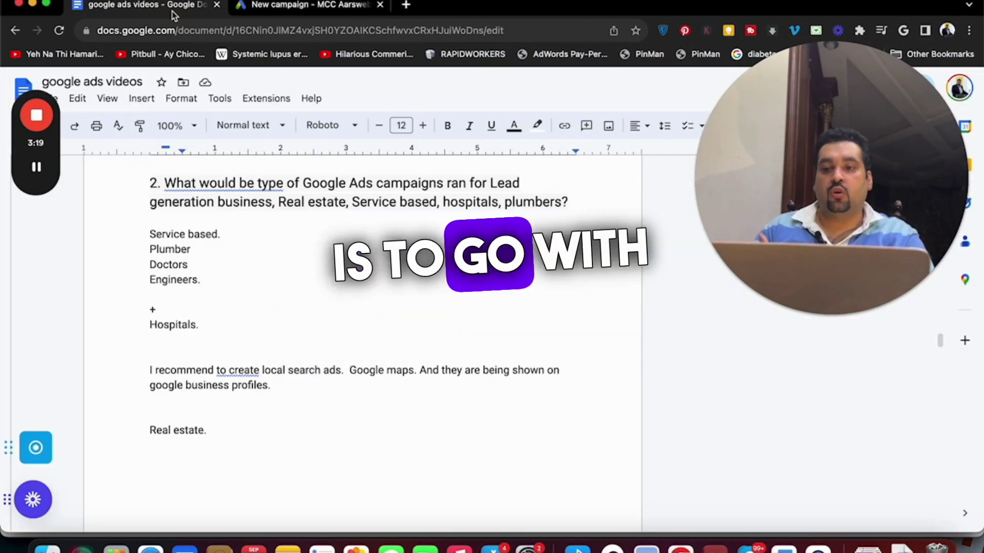
left_click(841, 318)
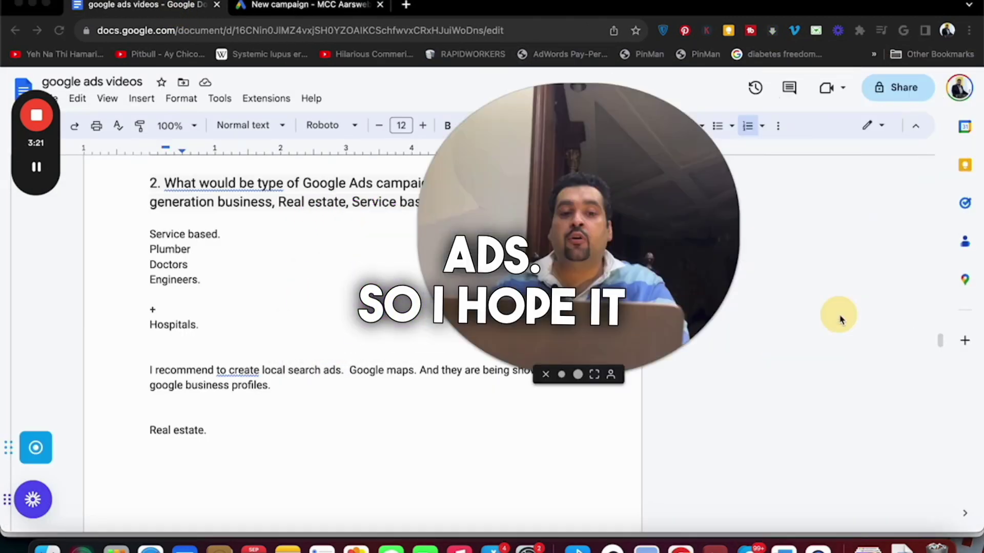